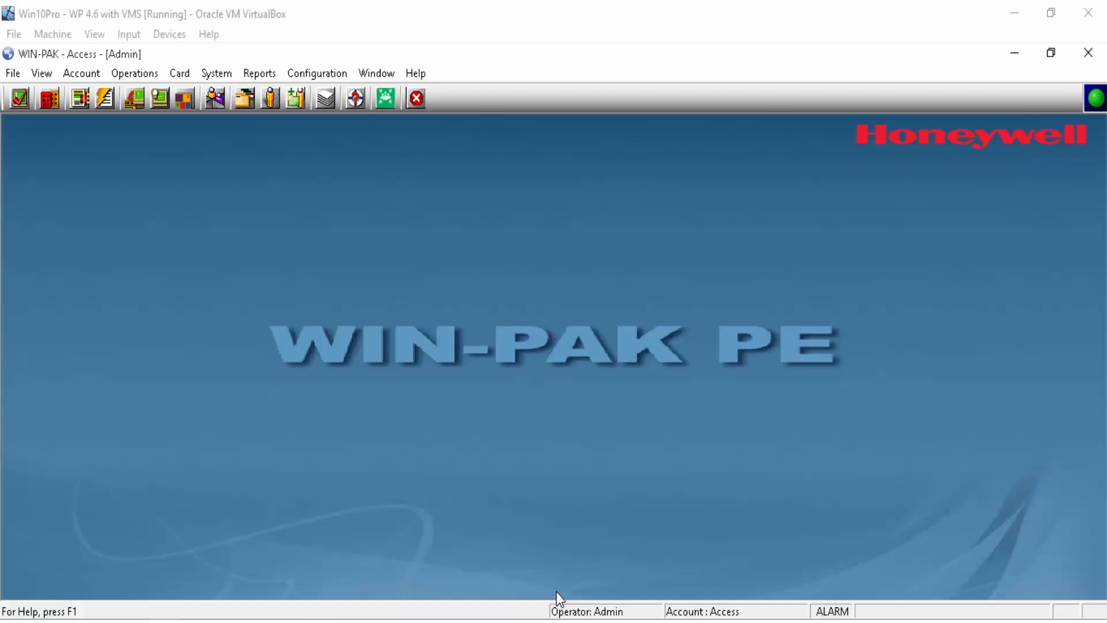
Step: Bring up Database Limits and Capacities from the File menu, showing 1500 MB warning and 2000 MB alarm thresholds
left_click(427, 470)
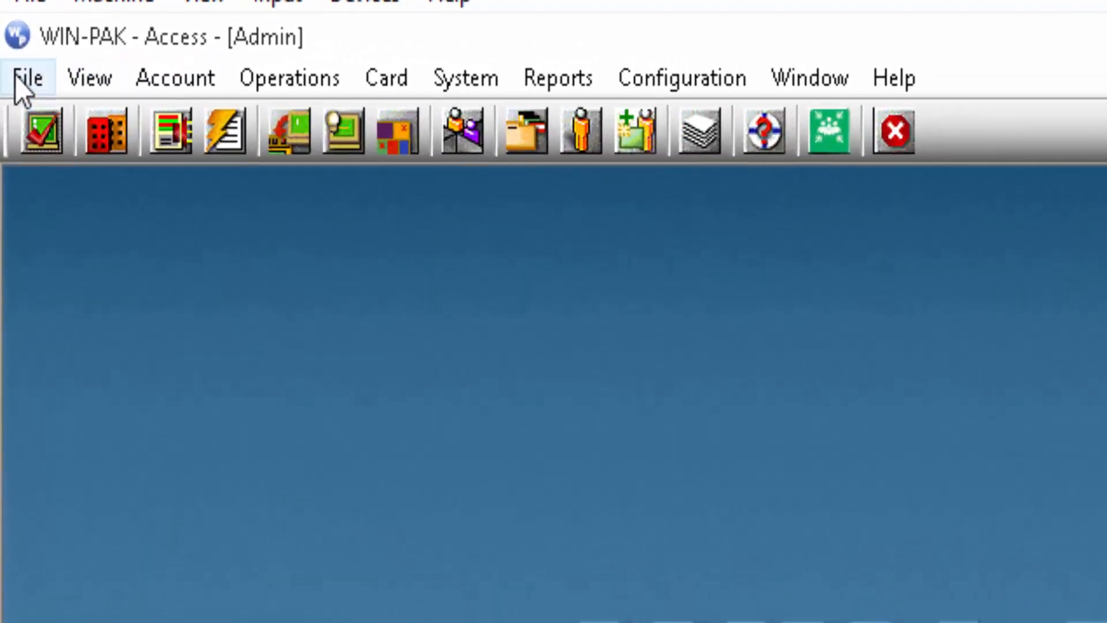
left_click(15, 77)
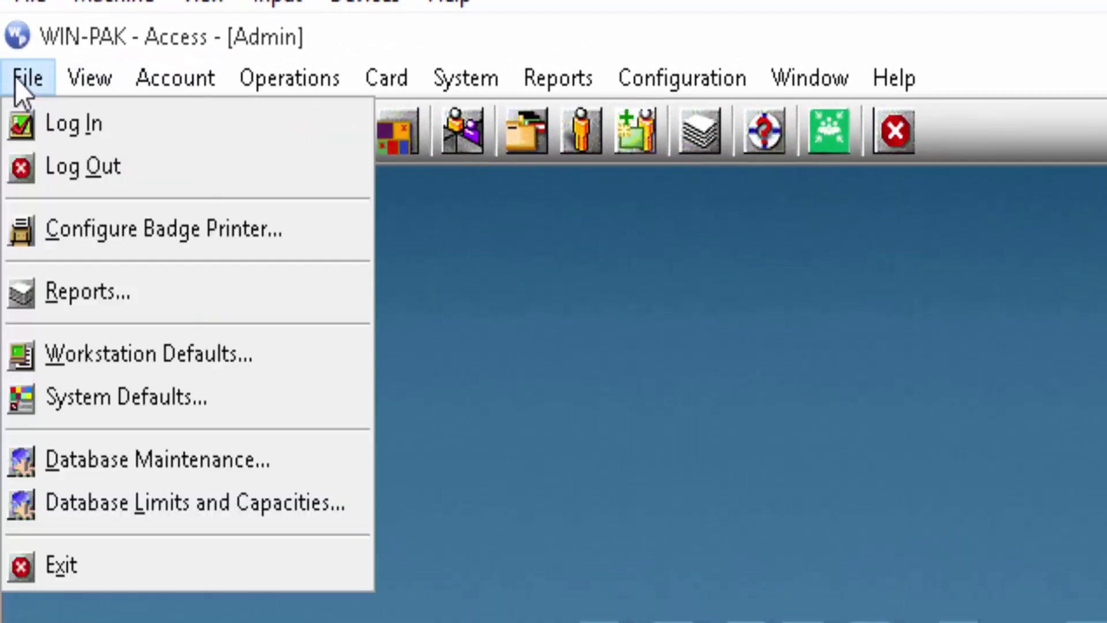
left_click(219, 502)
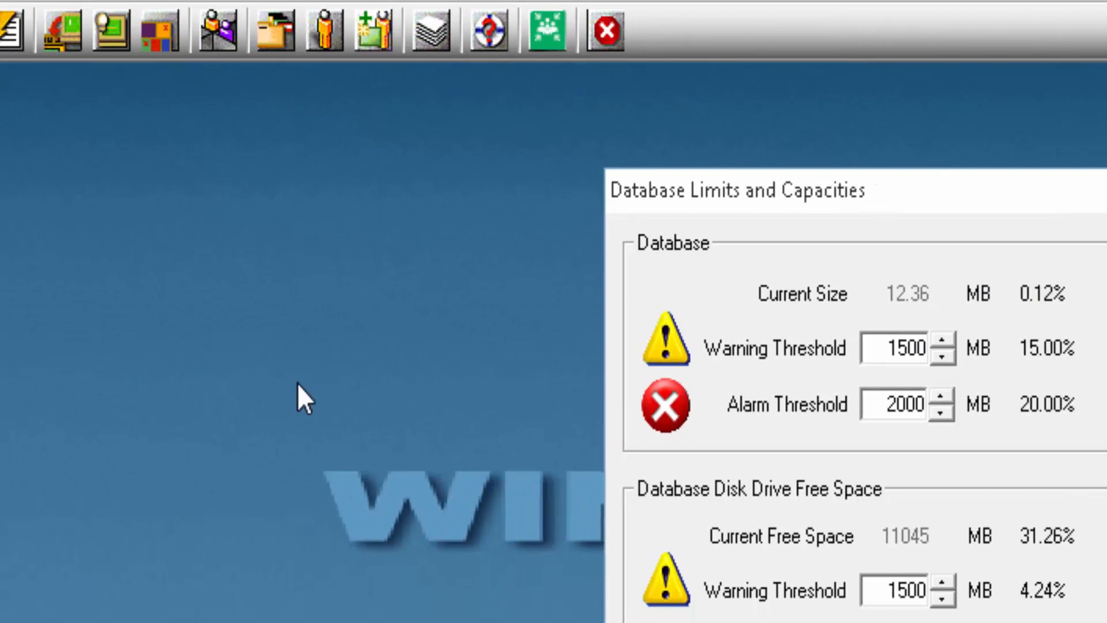